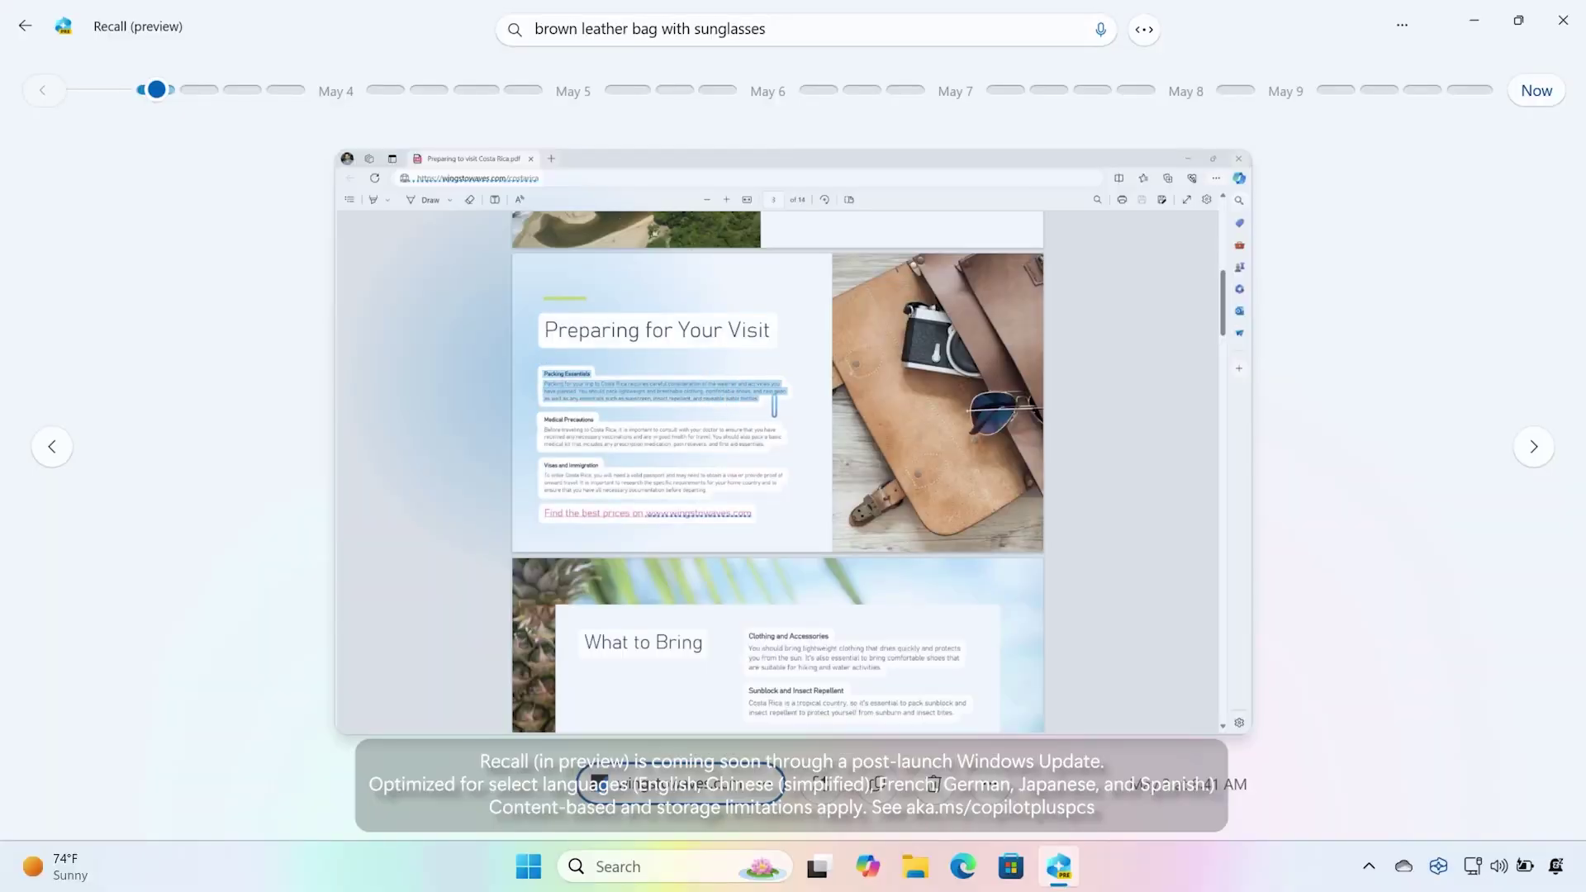
Step: Copy the selected packing text from the travel PDF snapshot
right_click(775, 407)
click(838, 432)
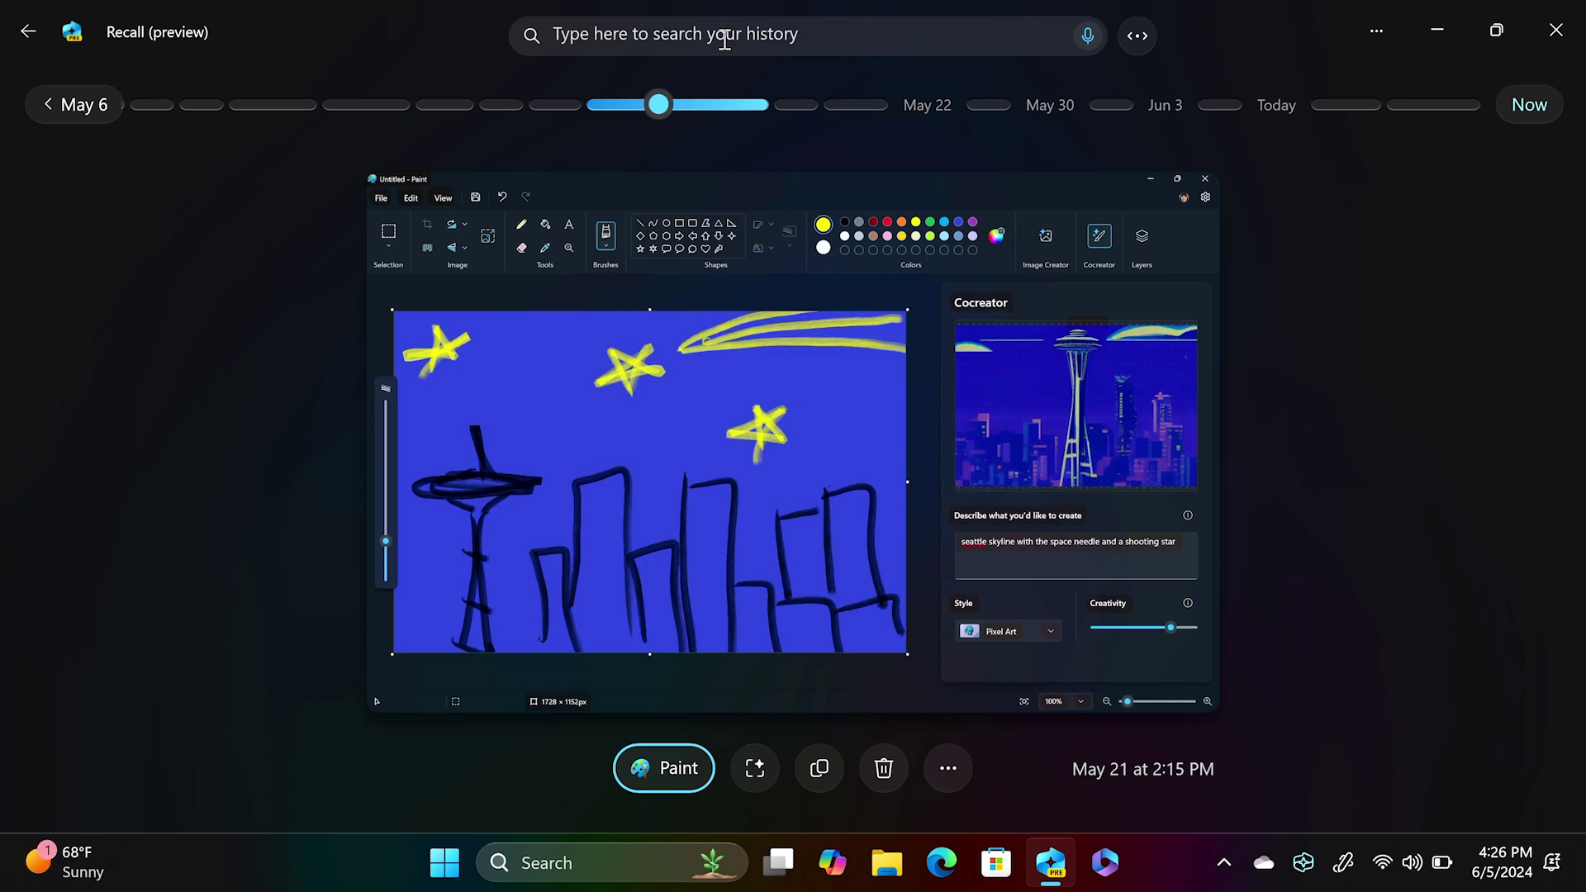
Step: Search the snapshot history for 'spoon' and open the buyinfly.com Roquie Dinnerware Plate visual match
click(725, 39)
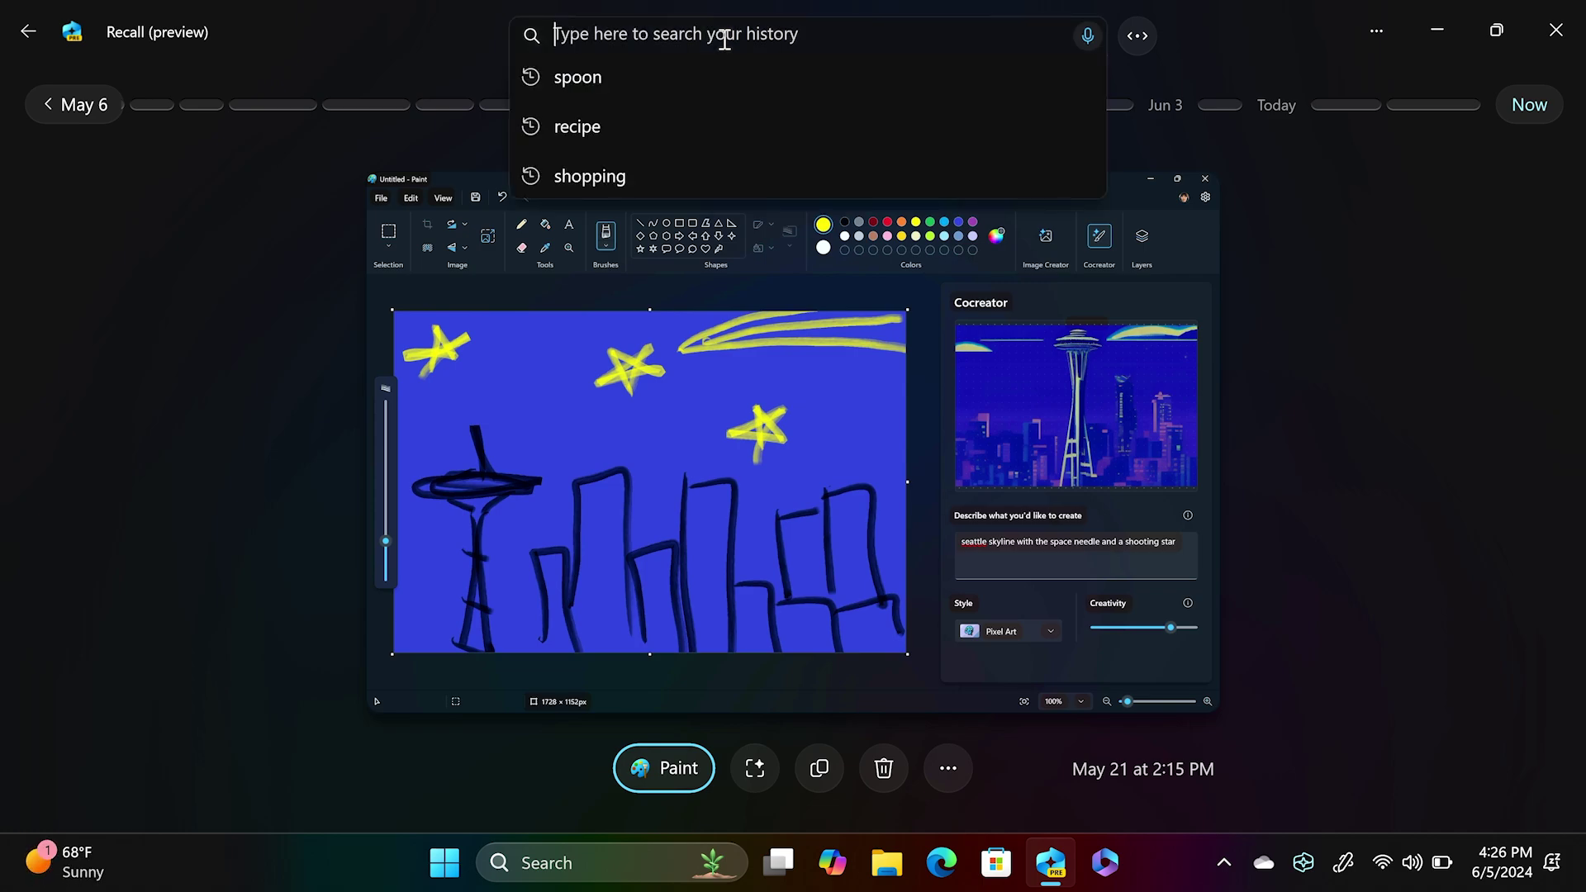
text(spoon)
key(Return)
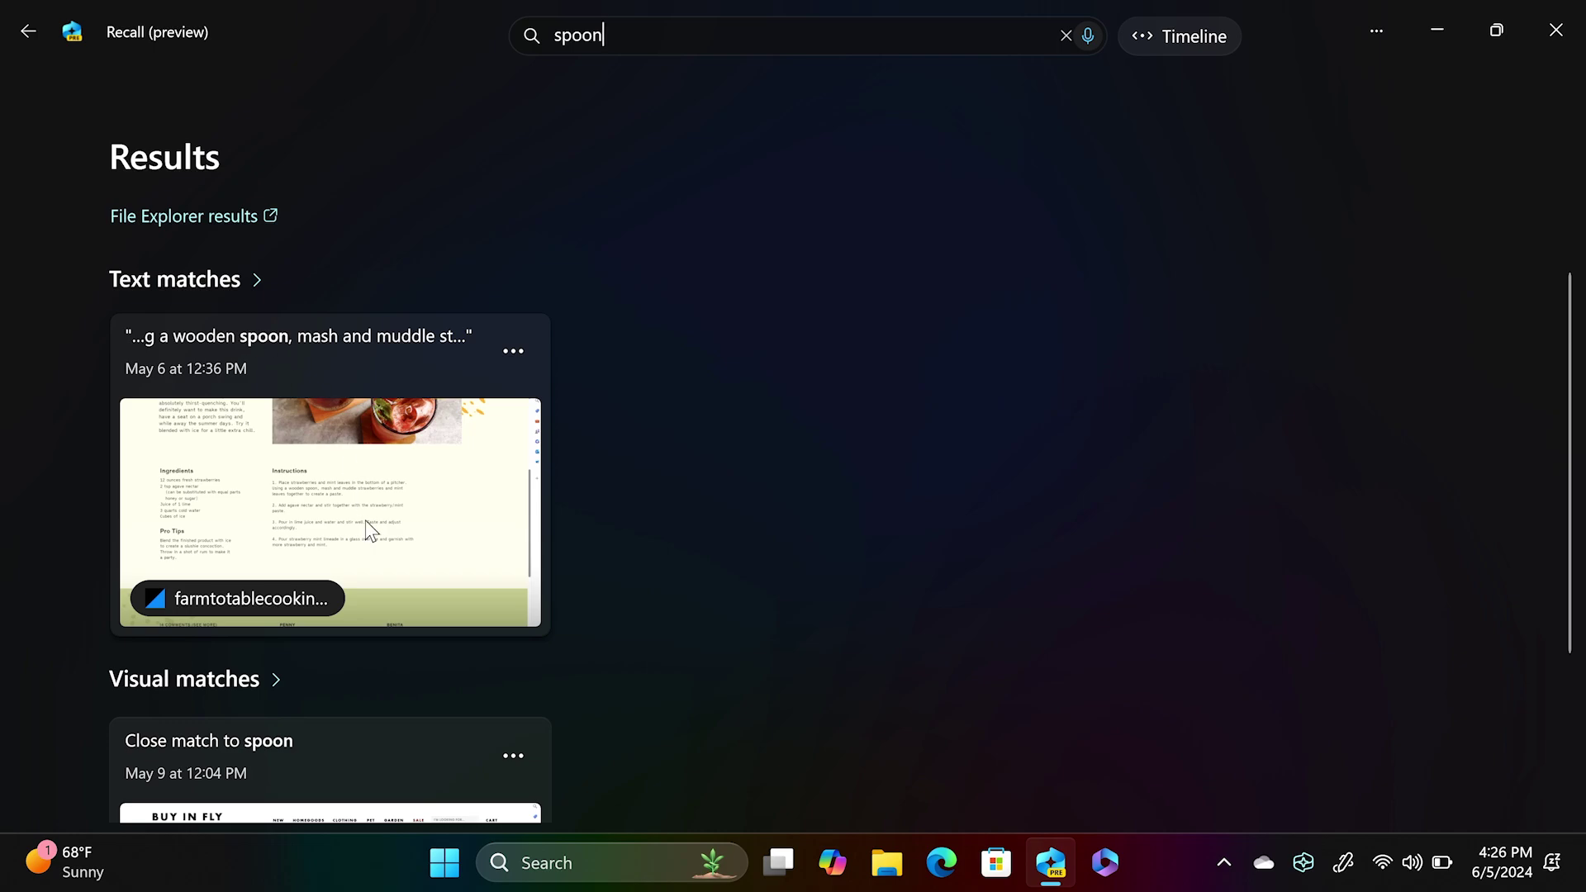
scroll(365, 518, down, 3)
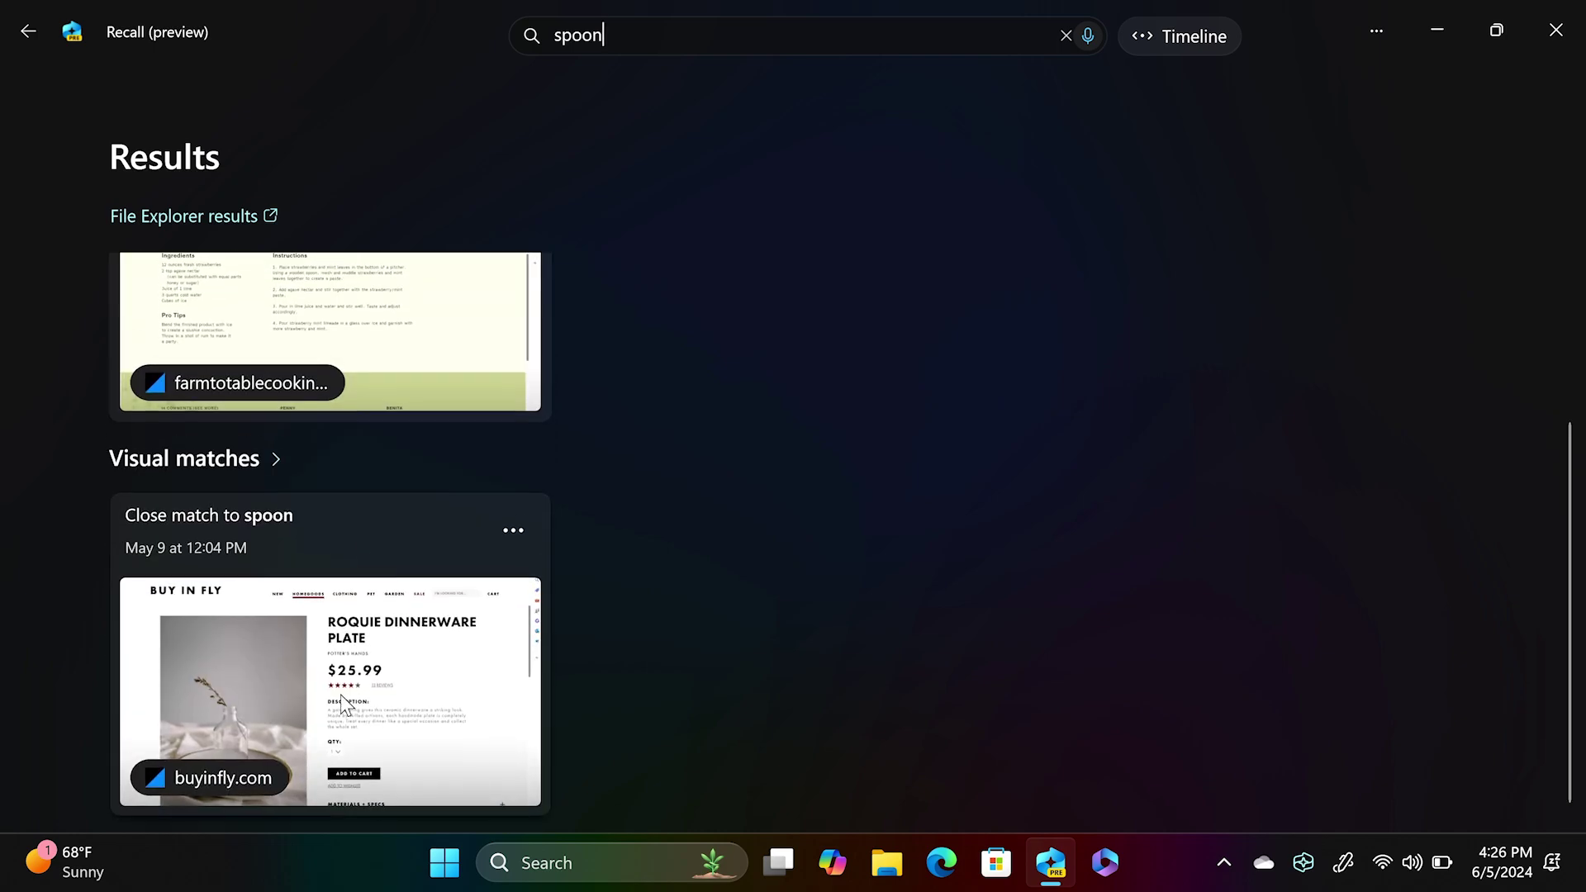
click(435, 698)
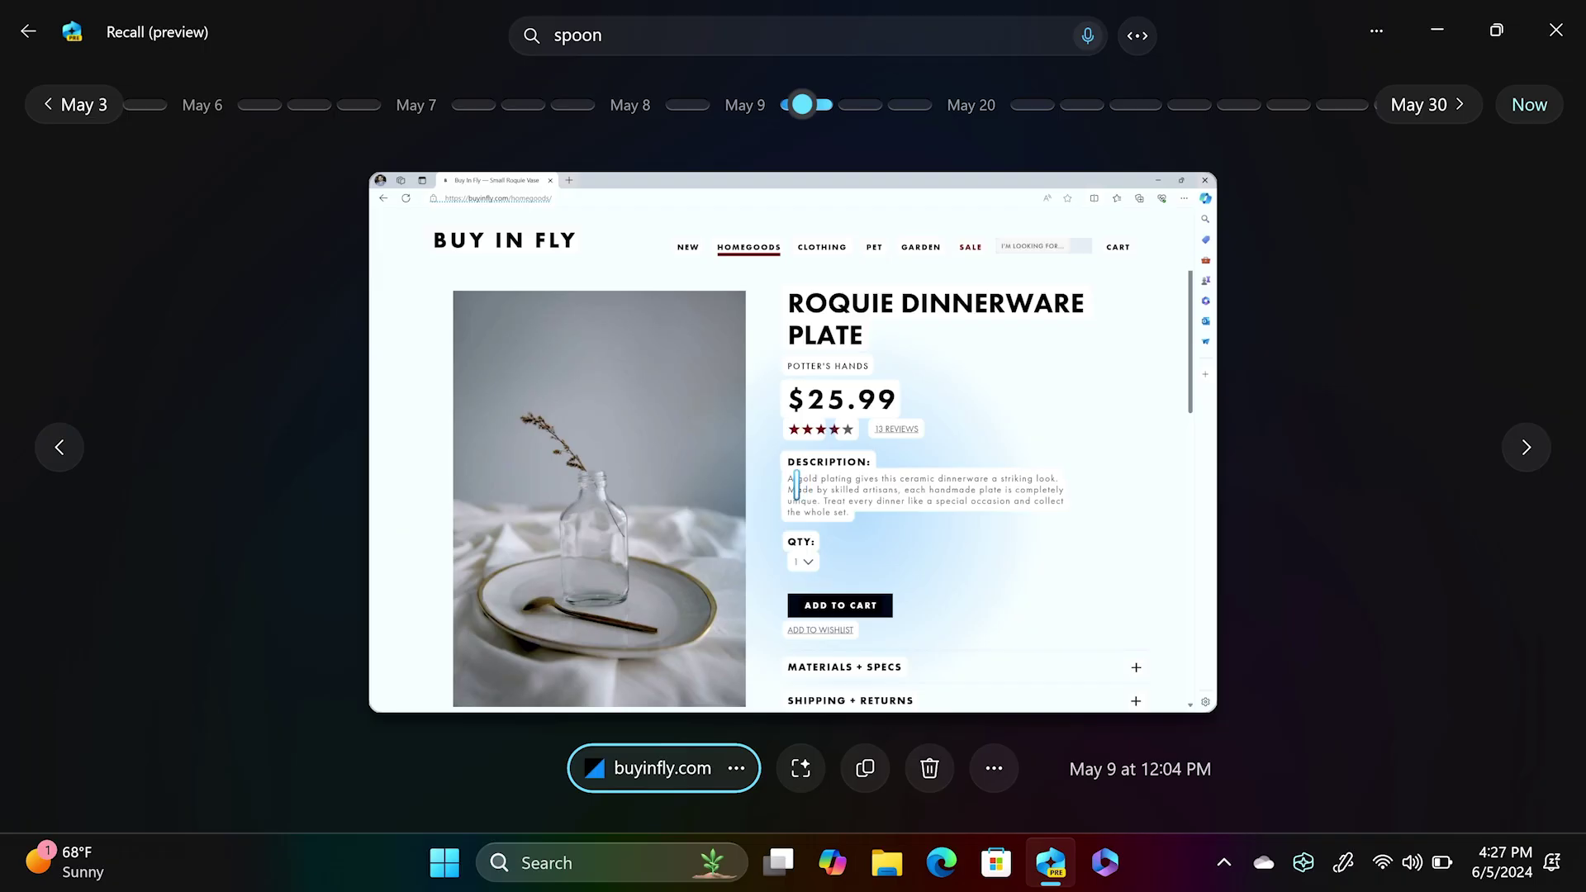
Step: Select and copy the Roquie plate's product description text from the snapshot
double_click(851, 501)
drag(849, 506, 789, 477)
right_click(789, 478)
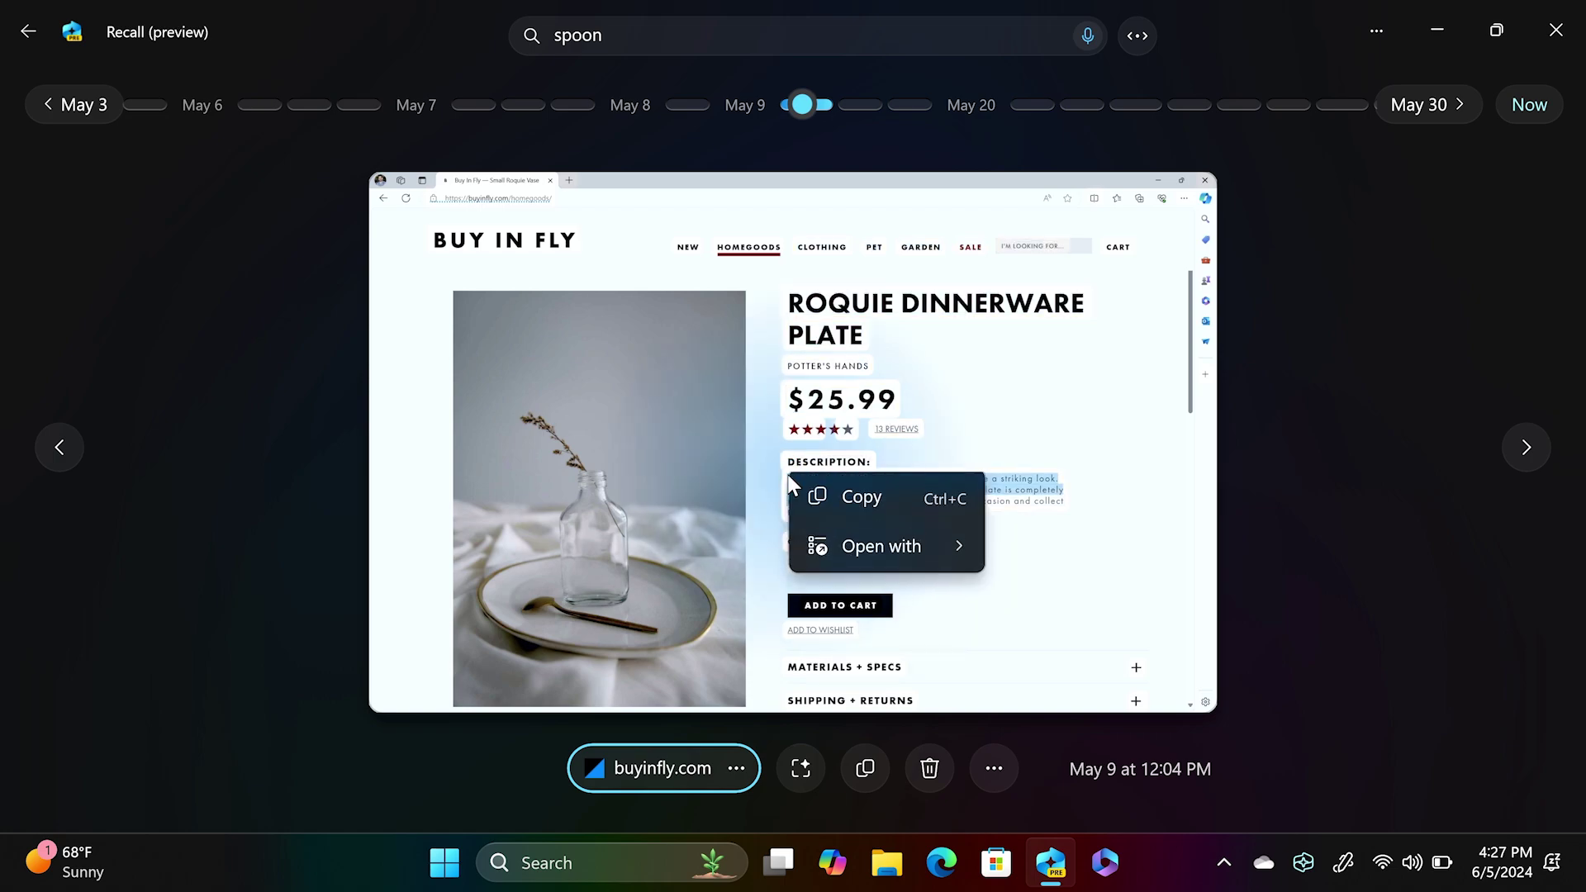
click(864, 501)
Step: Send the plate's product photo from the snapshot to Photos for editing
click(988, 563)
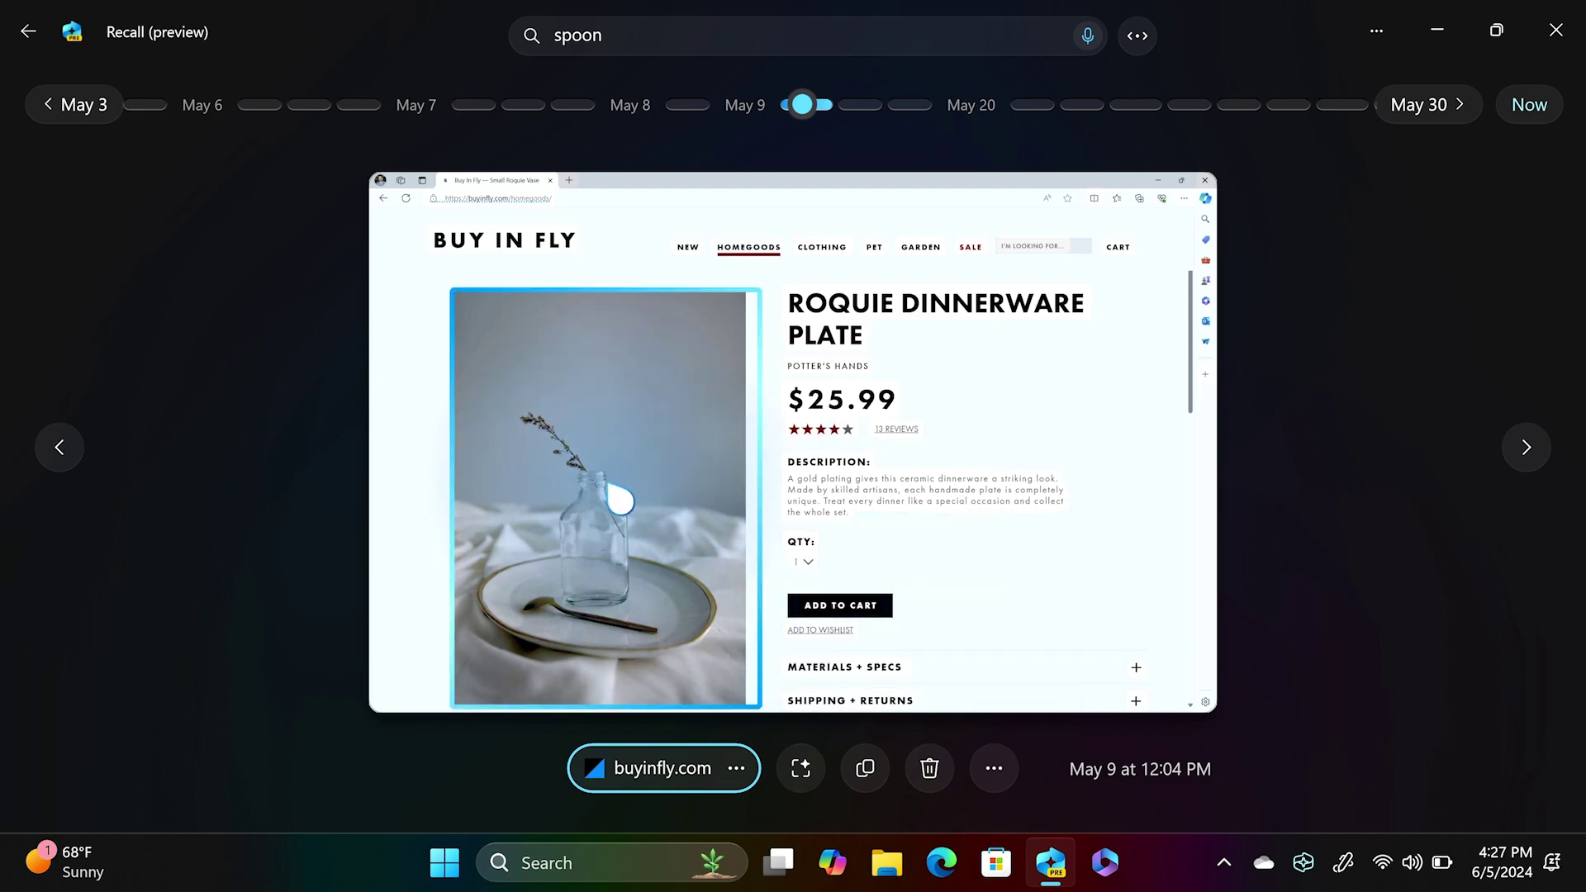
right_click(611, 494)
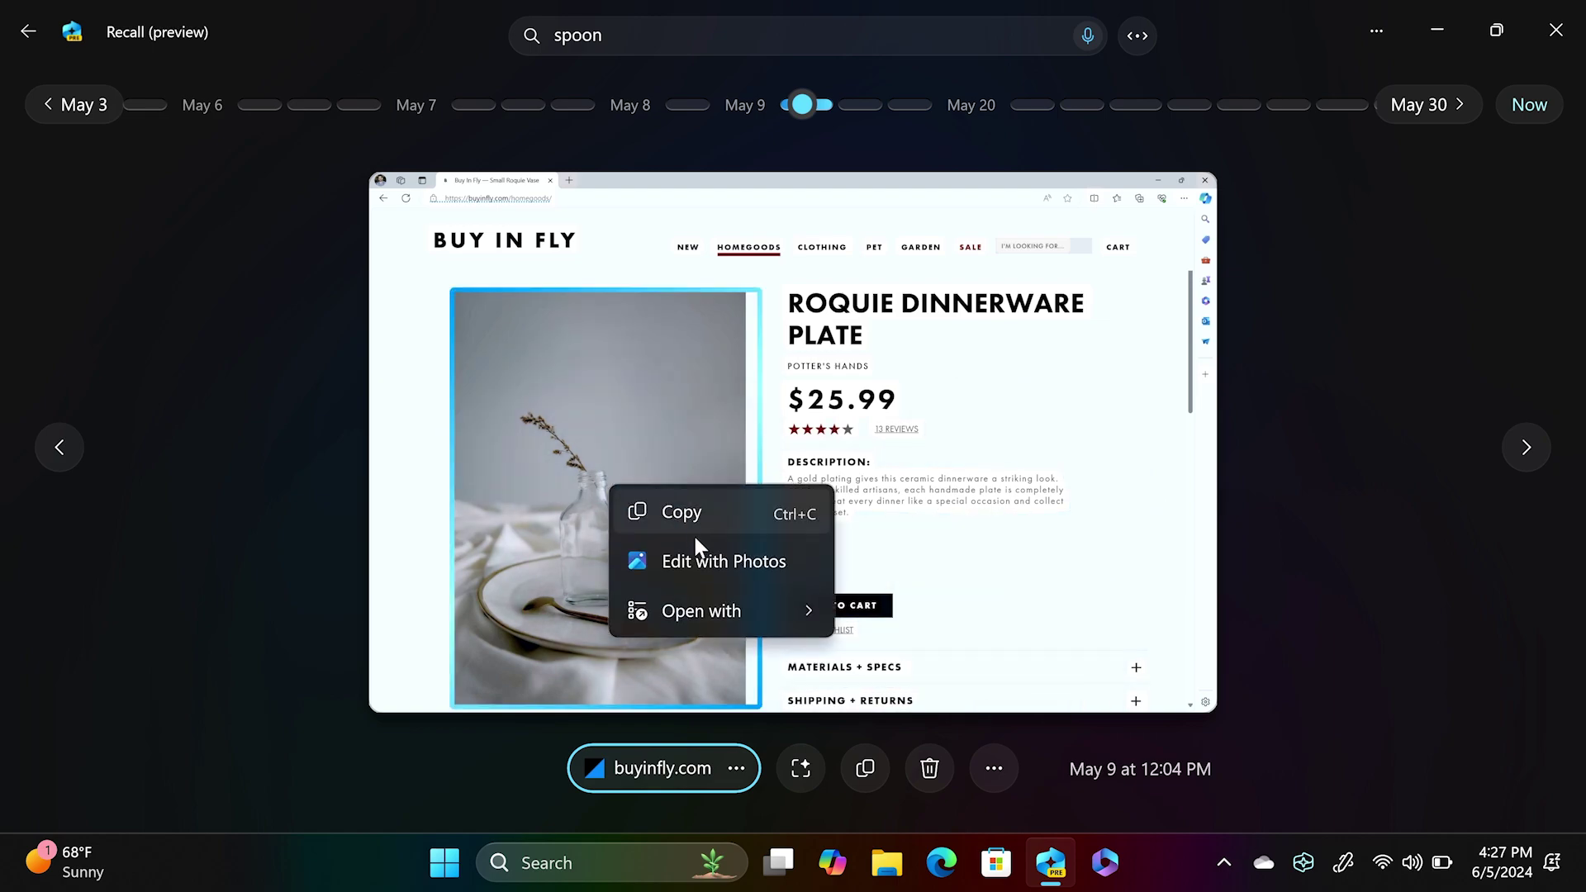
click(702, 563)
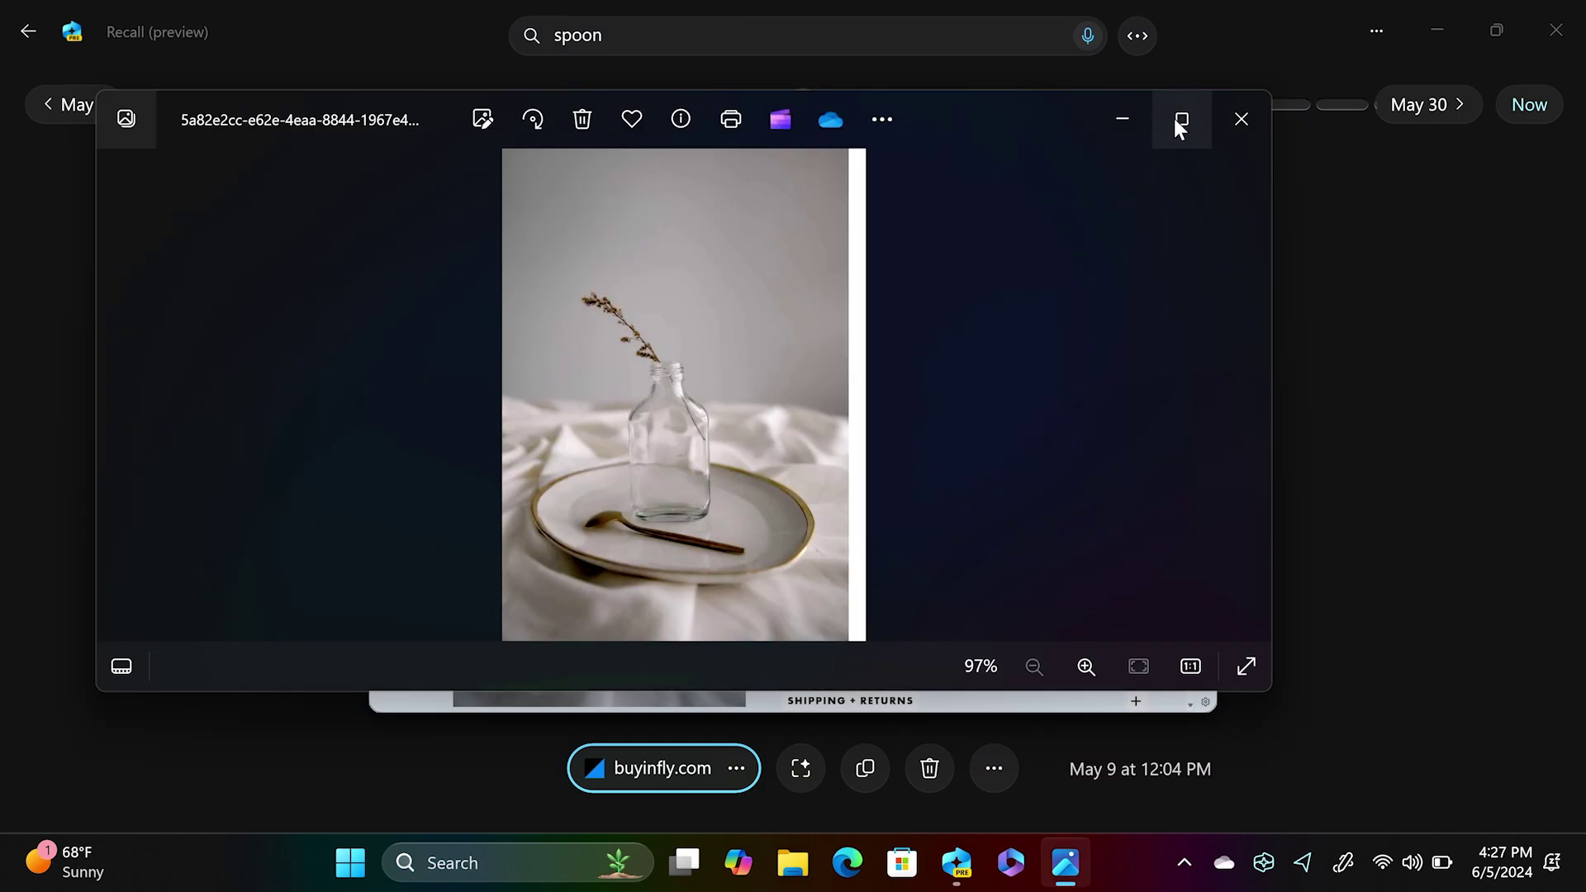
Step: Maximize the Photos window to view the extracted plate photo enlarged
click(1180, 120)
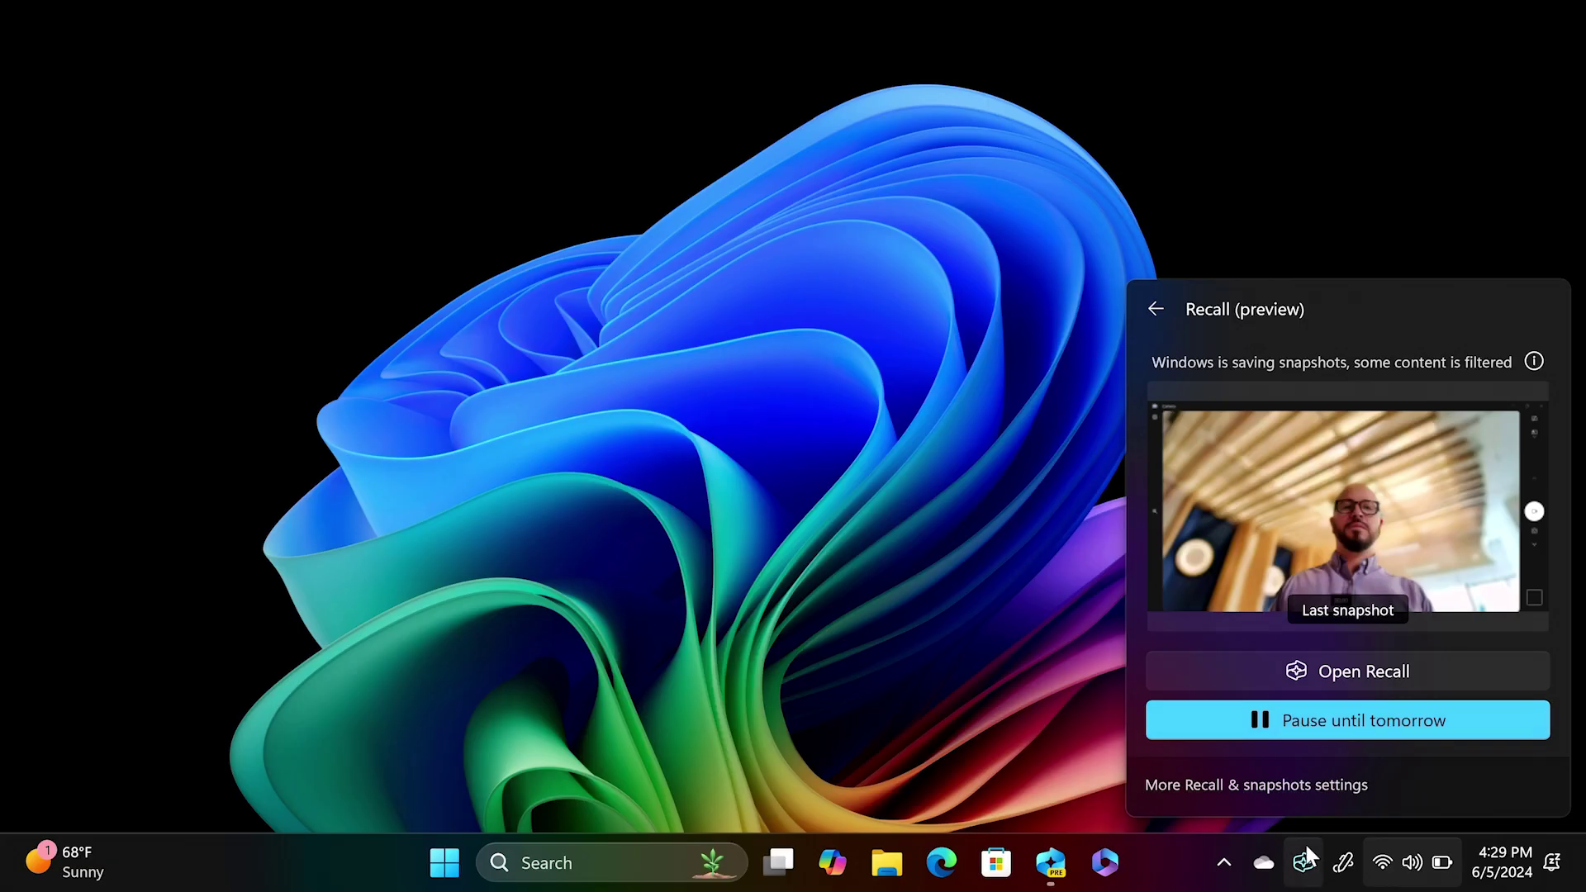
click(1280, 728)
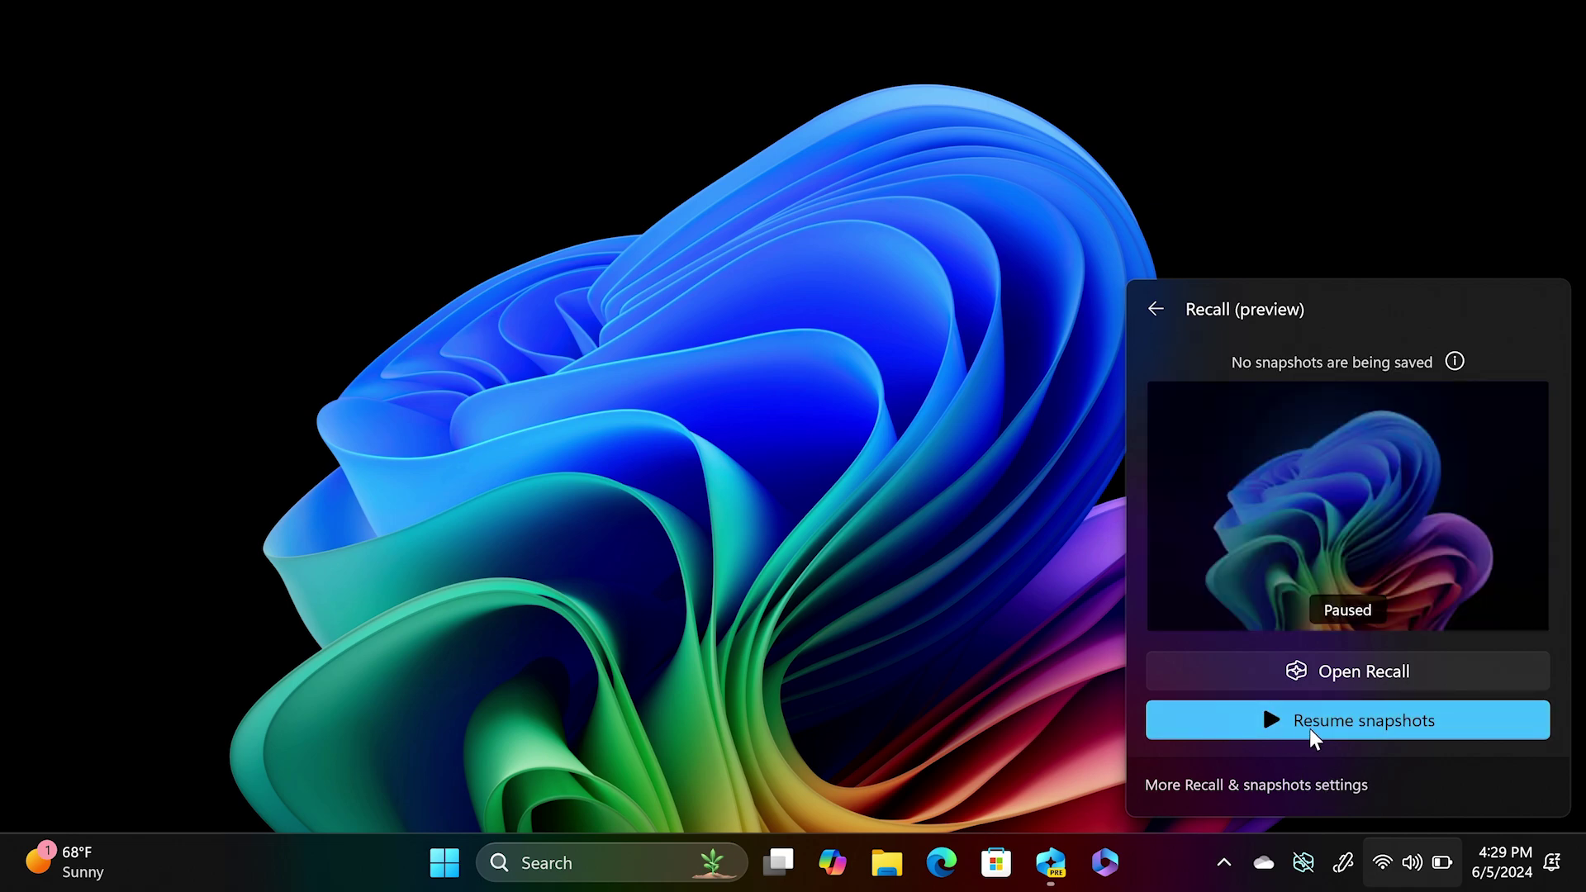
click(1306, 729)
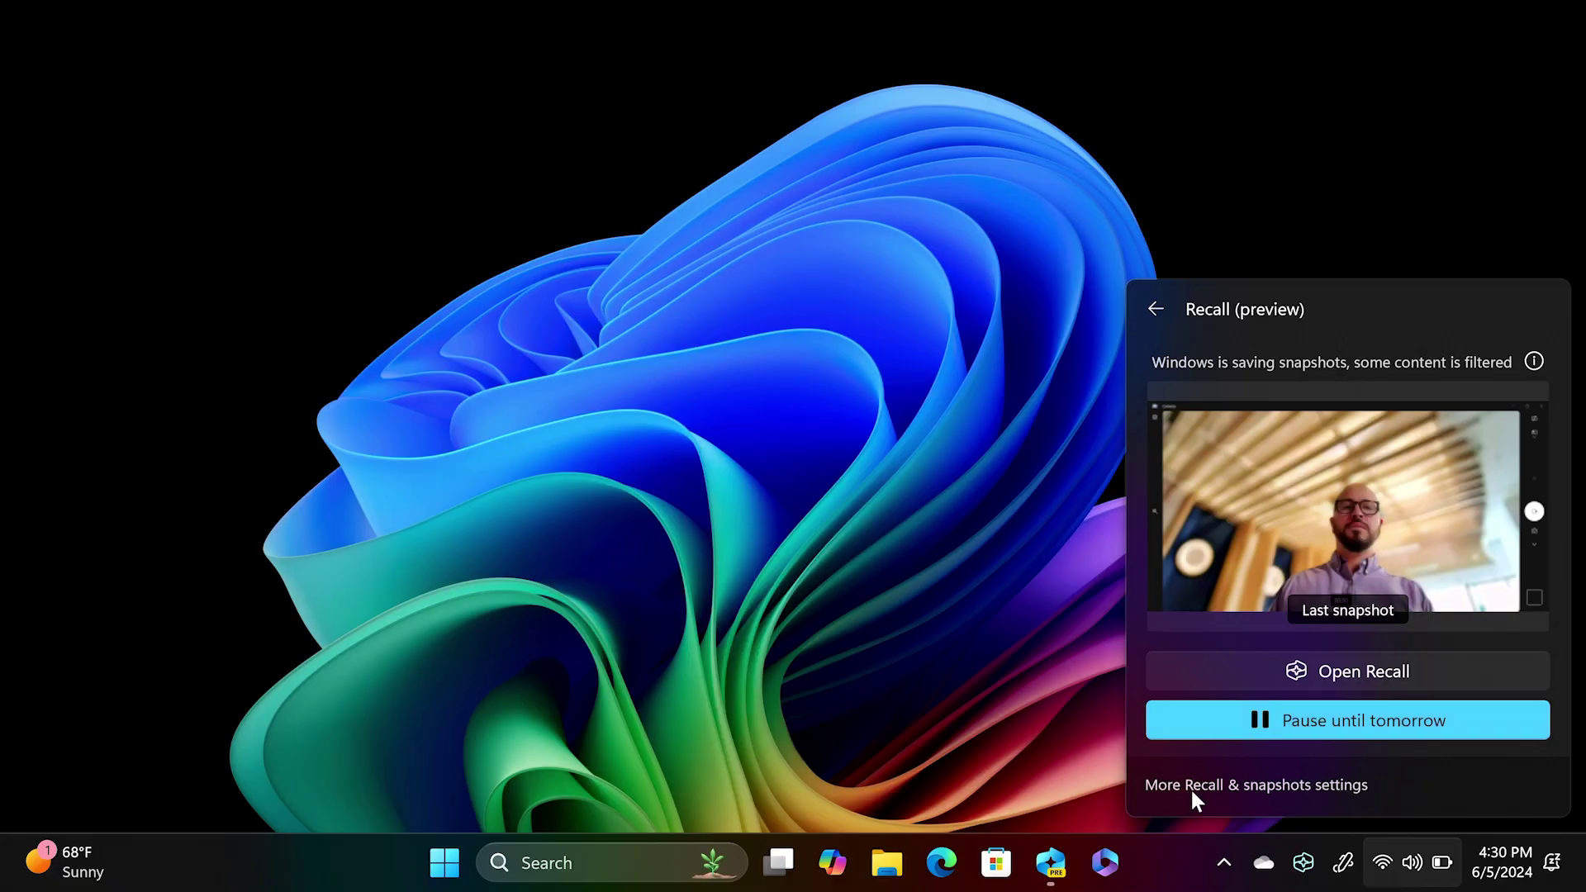
Step: Open the Recall & snapshots settings and review storage size options, keeping the 25 GB limit
click(1211, 785)
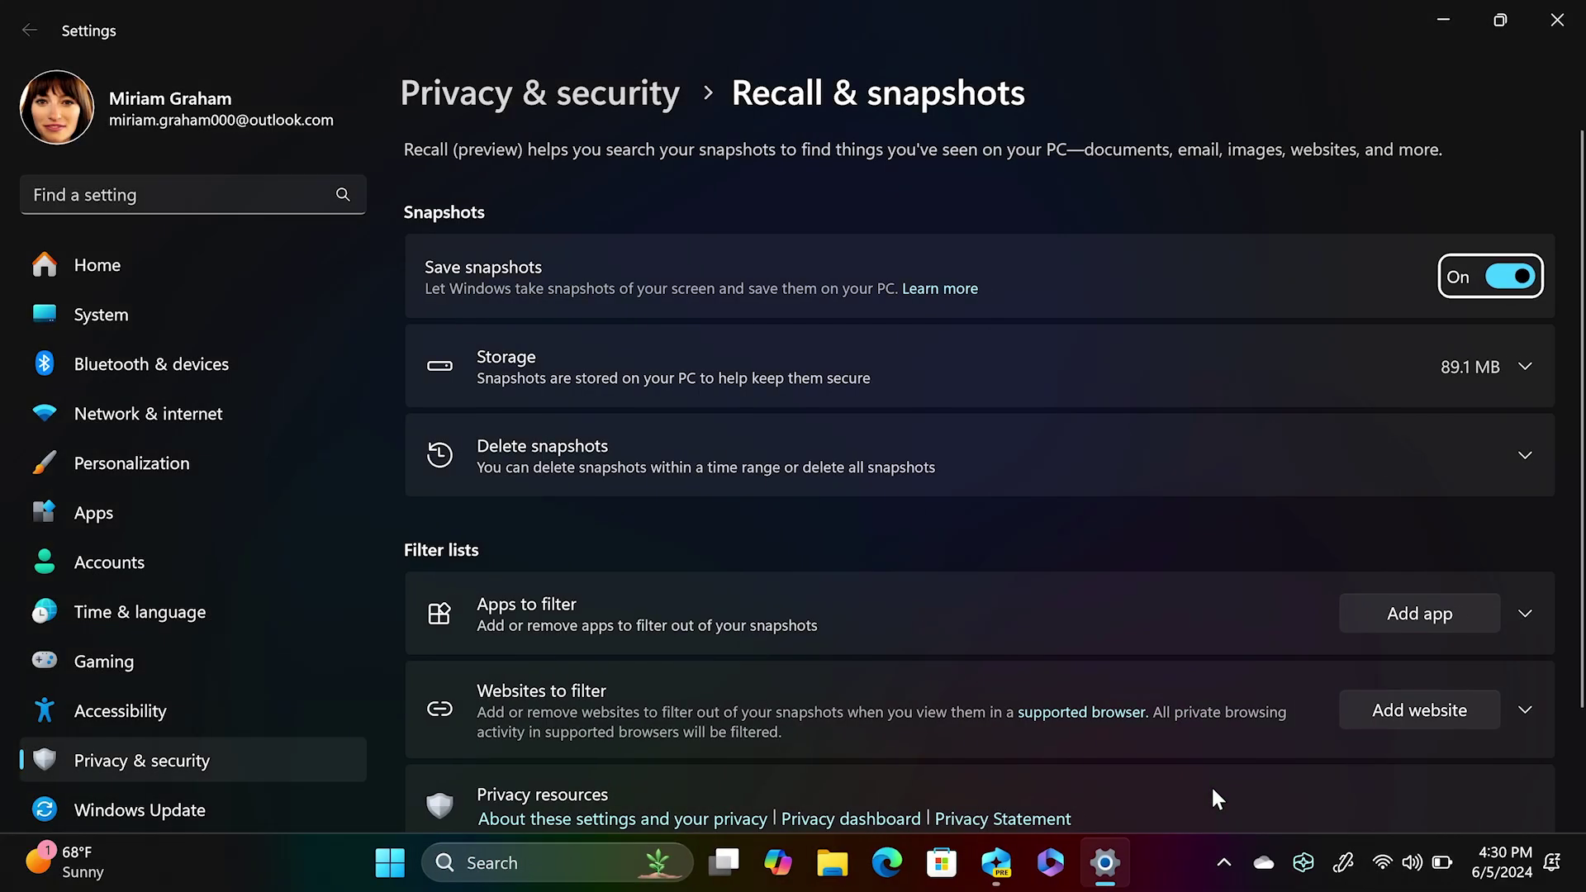
click(1510, 276)
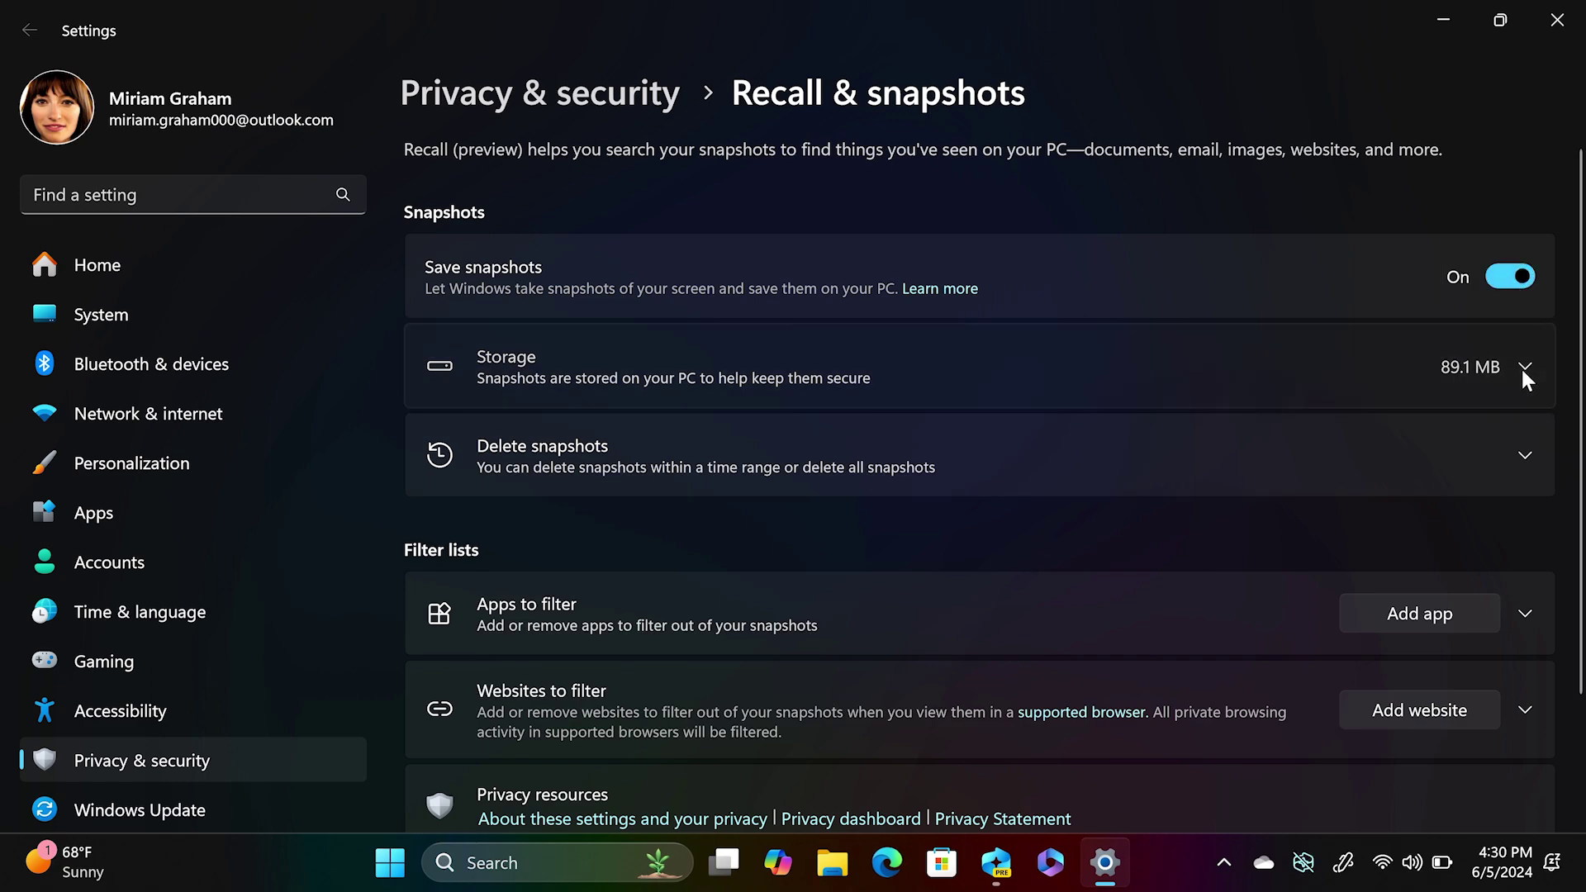
click(1523, 367)
click(1469, 443)
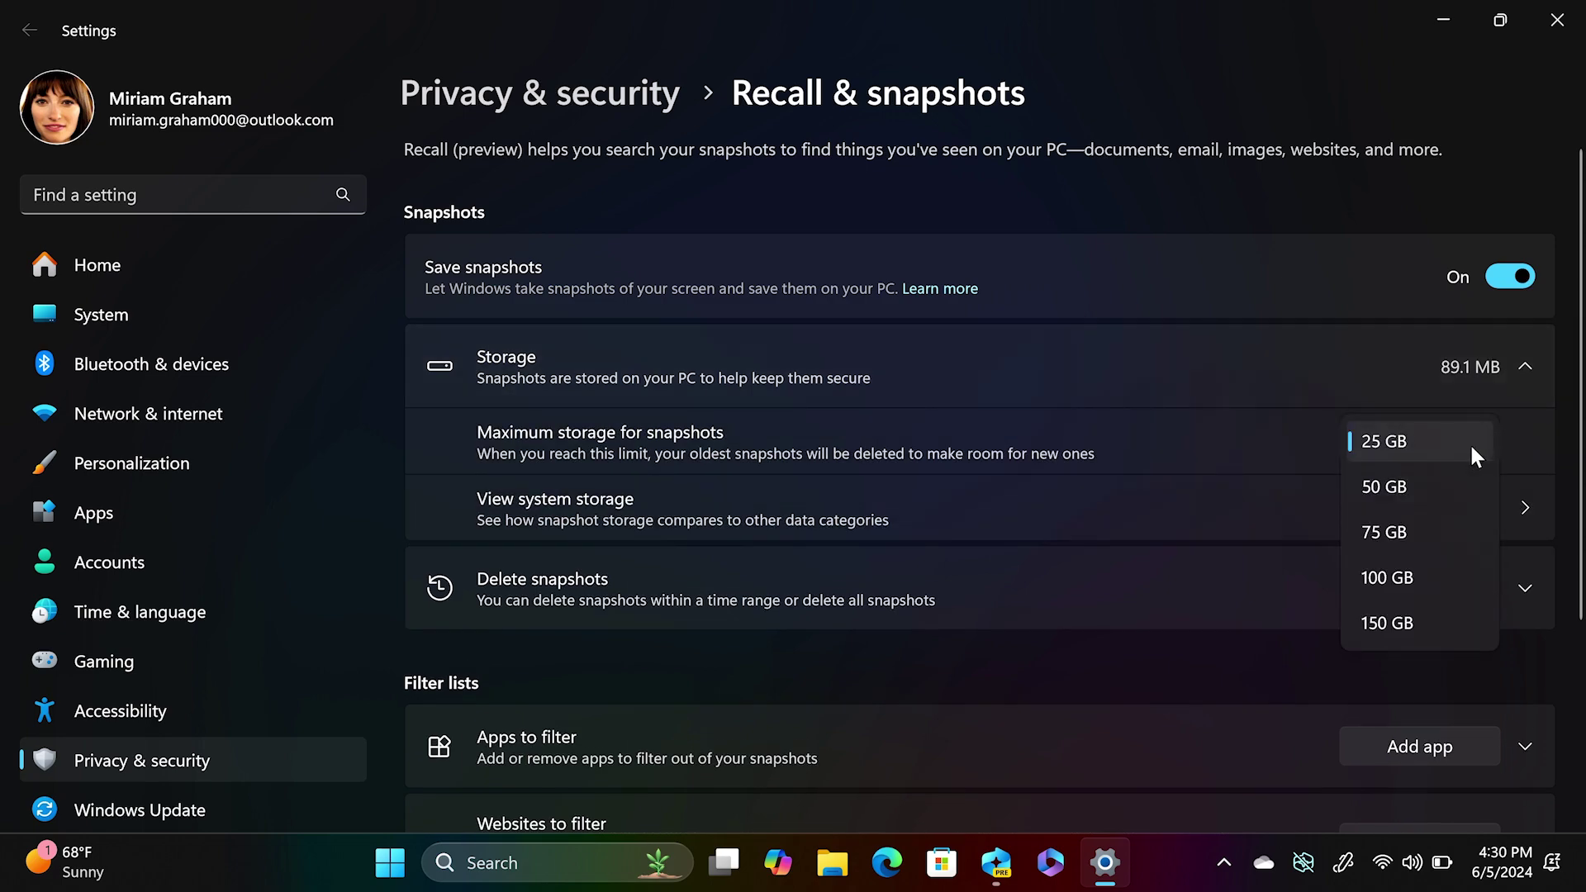
click(1519, 361)
click(1518, 359)
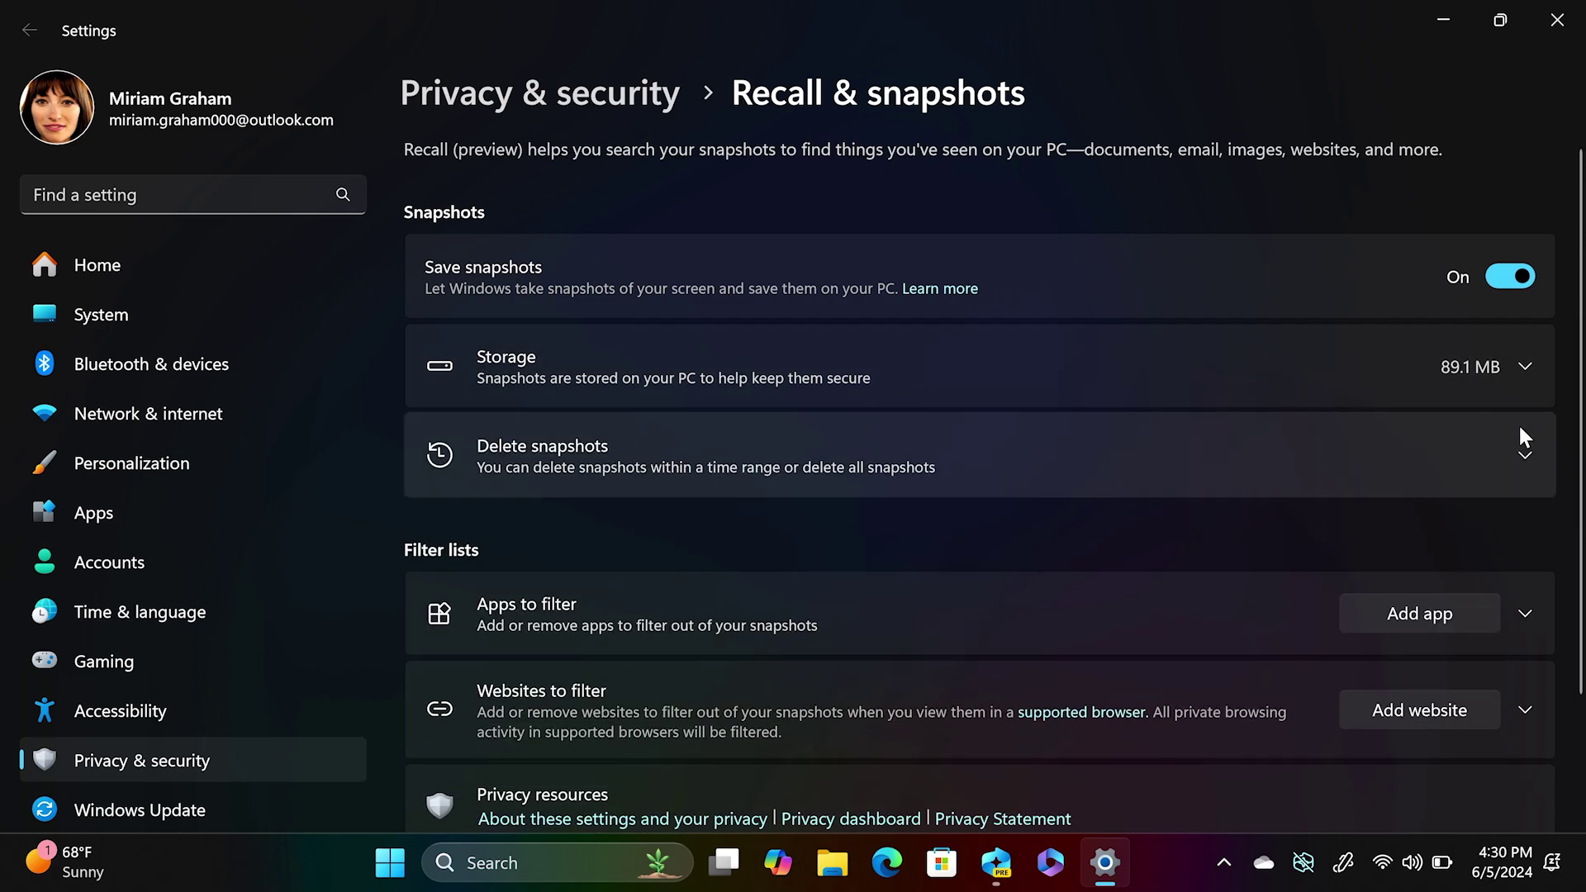
Step: Review the Delete snapshots timeframe options without changing them, then start adding an app filter
click(1519, 456)
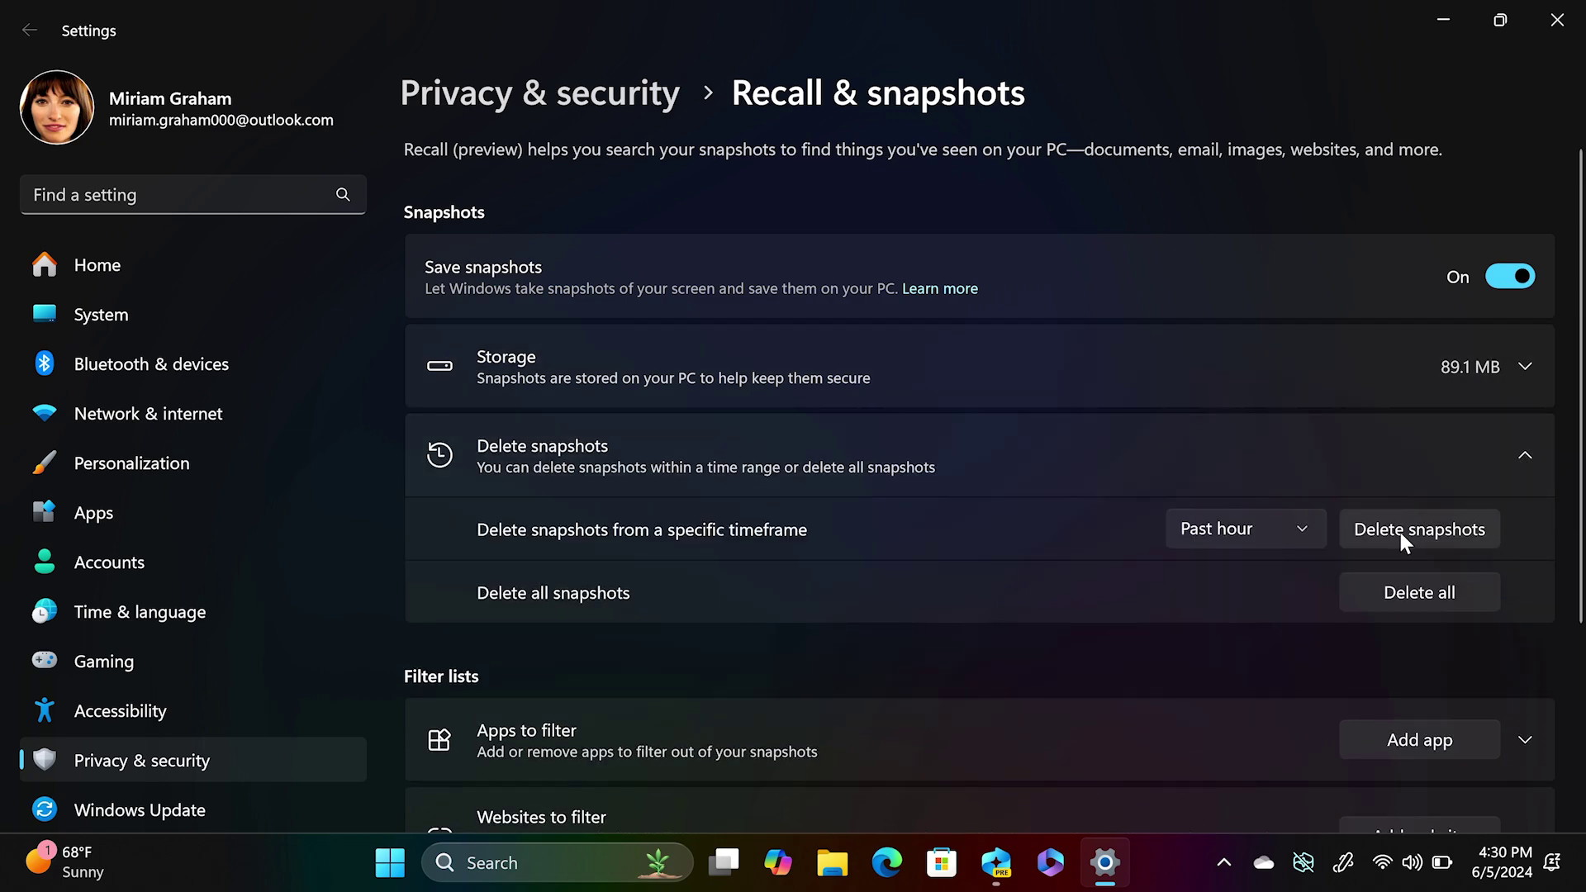
click(1315, 527)
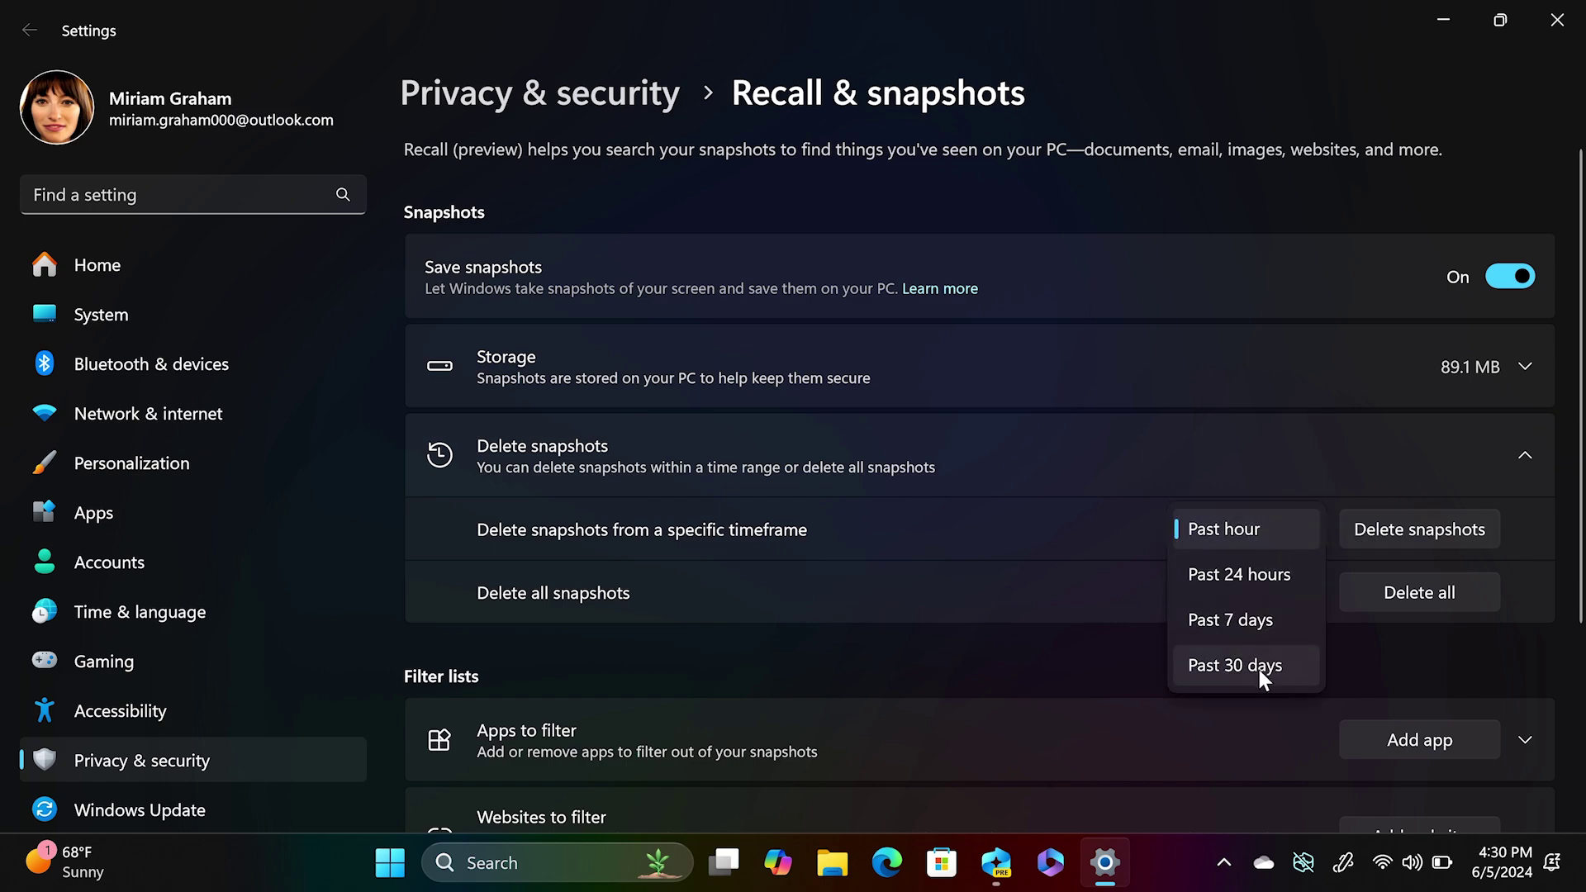
click(1393, 637)
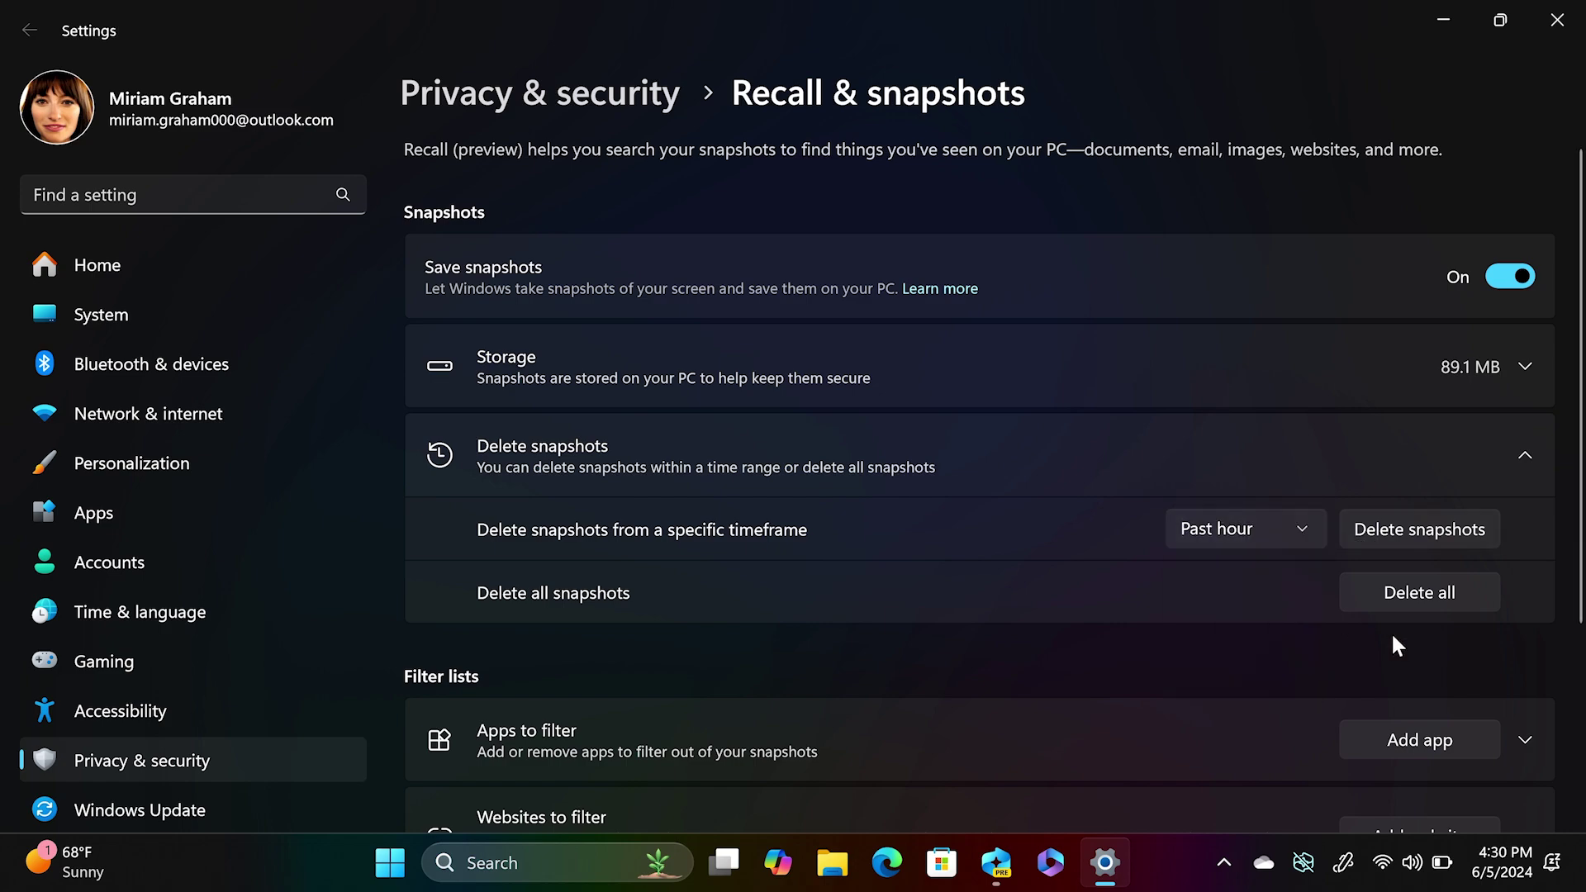
scroll(1393, 664, down, 3)
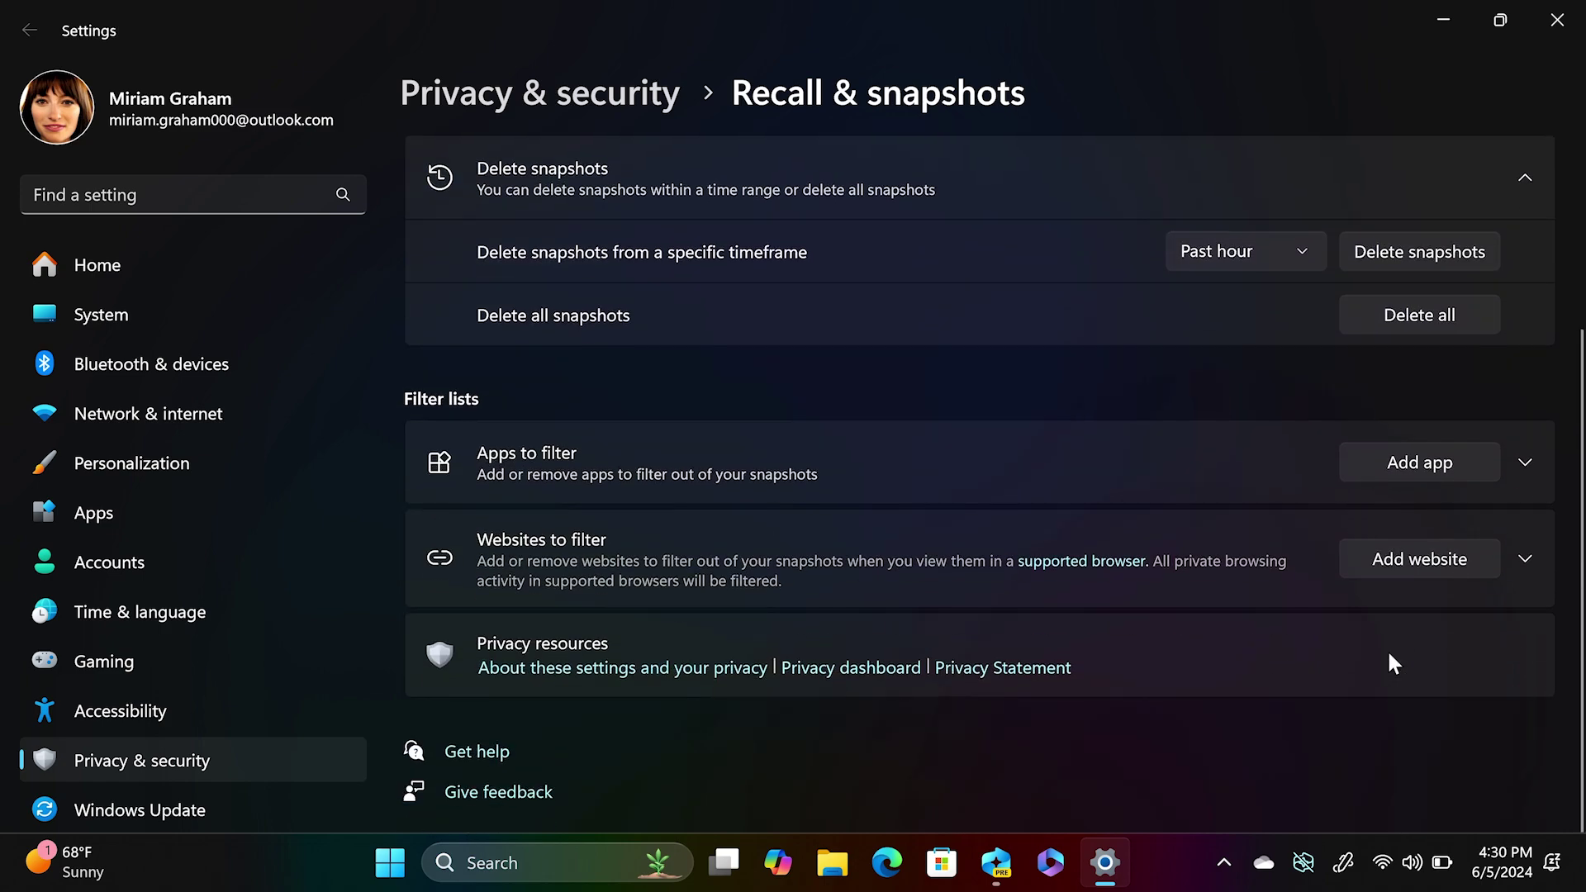
click(1426, 468)
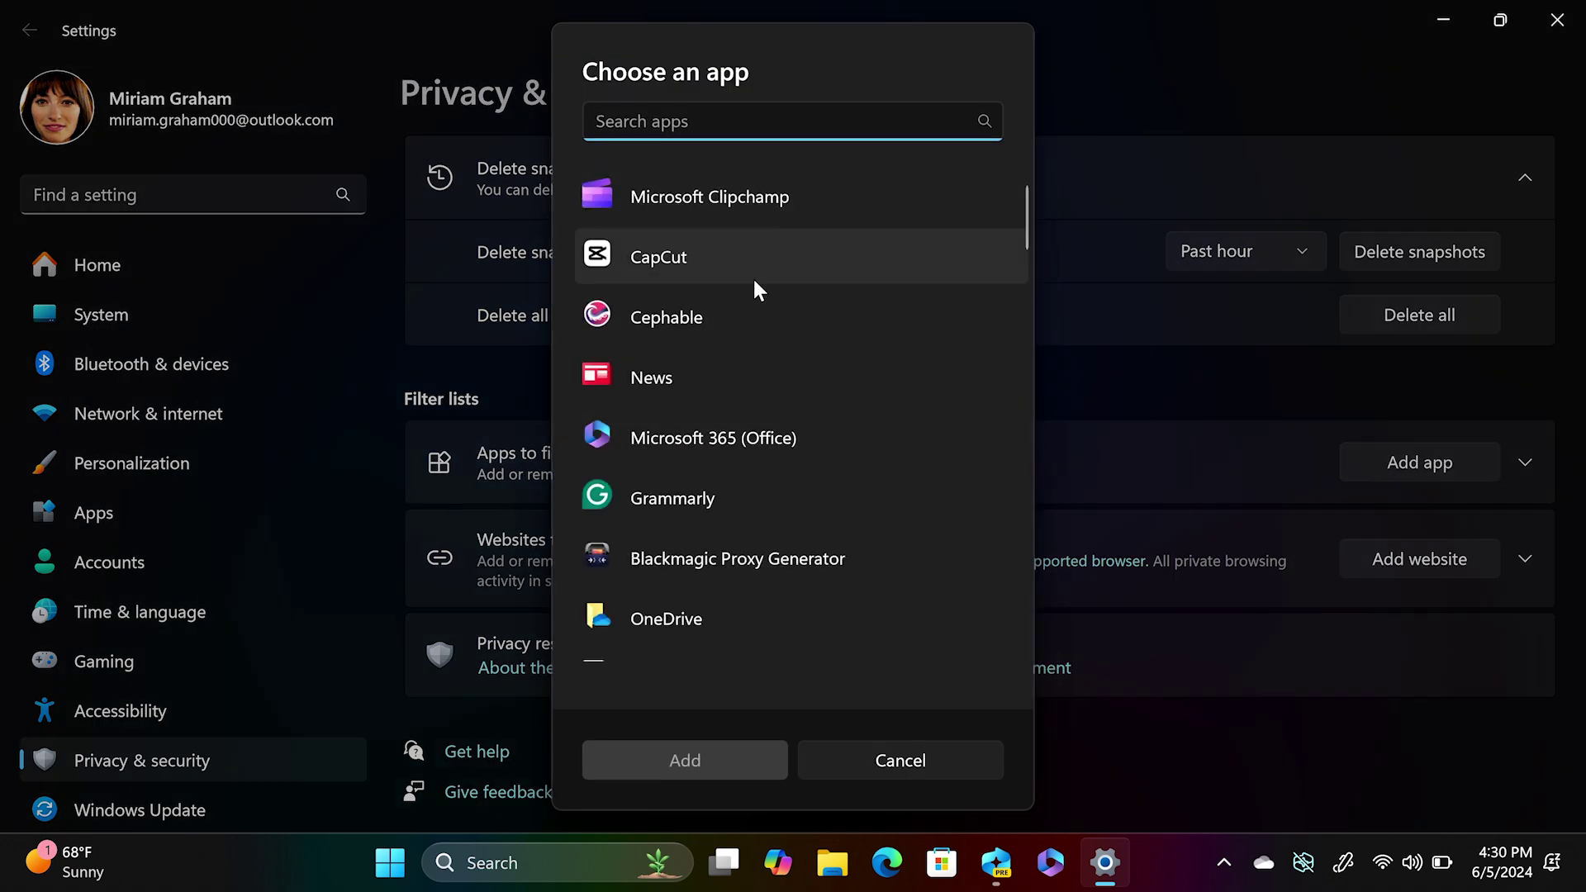
Step: Scroll through the Choose an app list showing apps like Notepad, Excel and Outlook
scroll(735, 395, down, 5)
scroll(737, 403, down, 4)
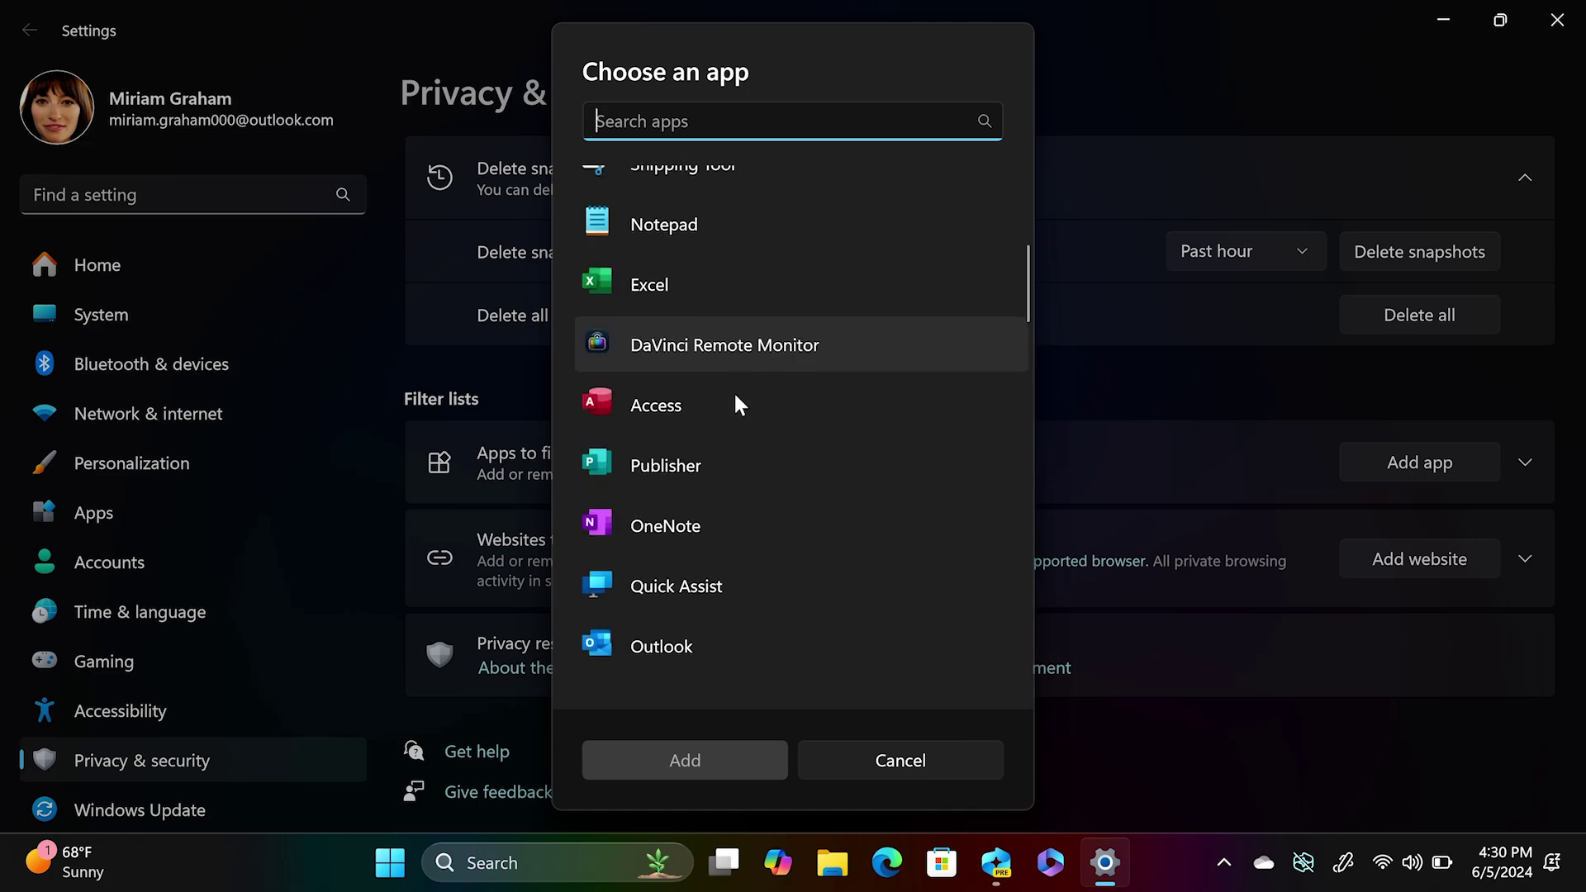